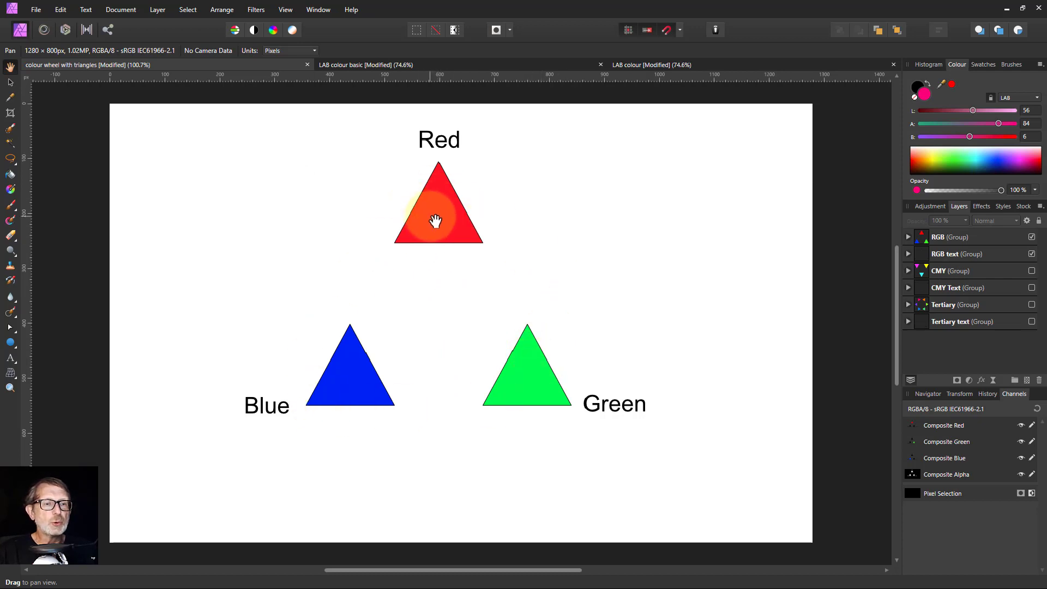
- Show the CMY and Tertiary colour groups together with their text label groups on the colour wheel
click(1032, 271)
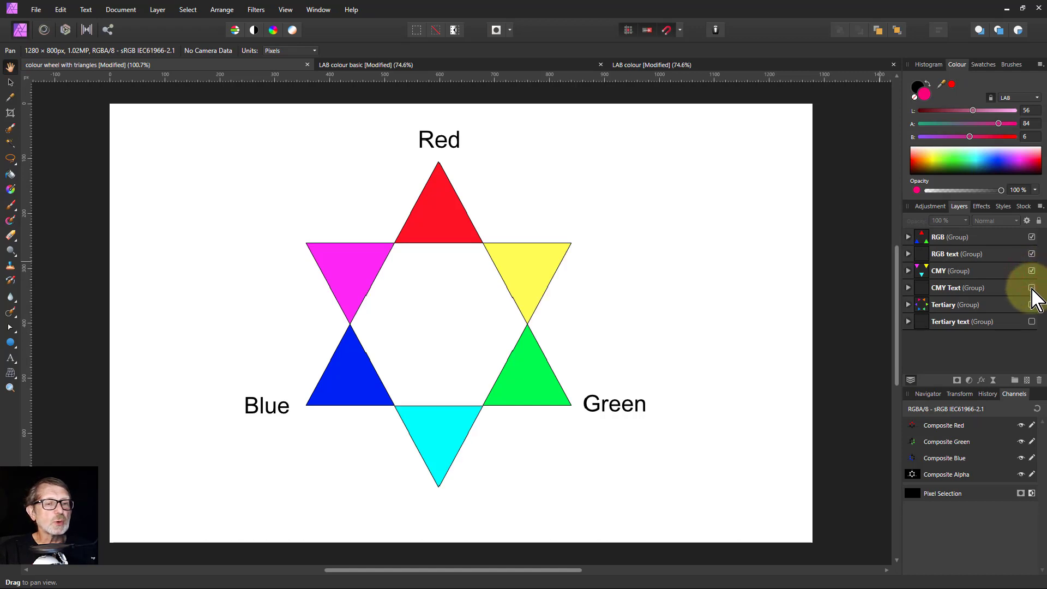
click(1032, 288)
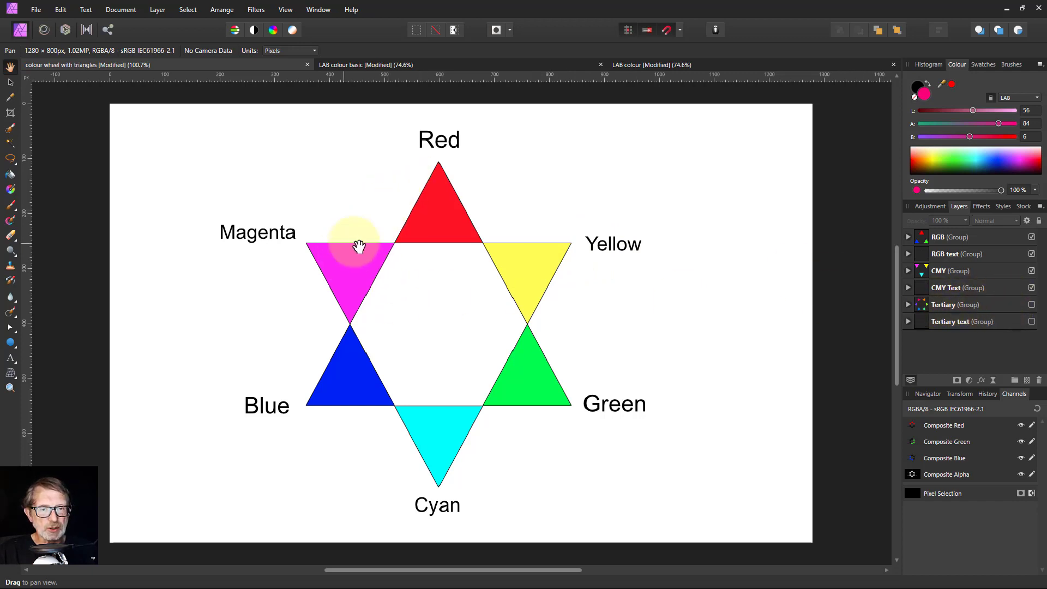
click(1032, 304)
click(1032, 322)
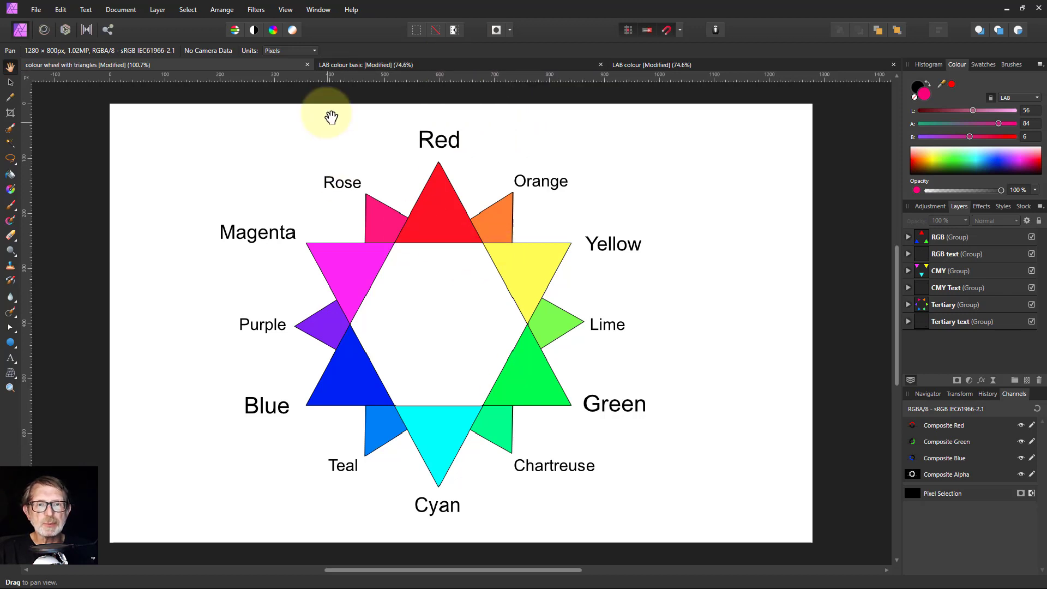
- Switch to the LAB colour basic document and view the grey rectangle's colour values in the LAB and RGB models
click(417, 68)
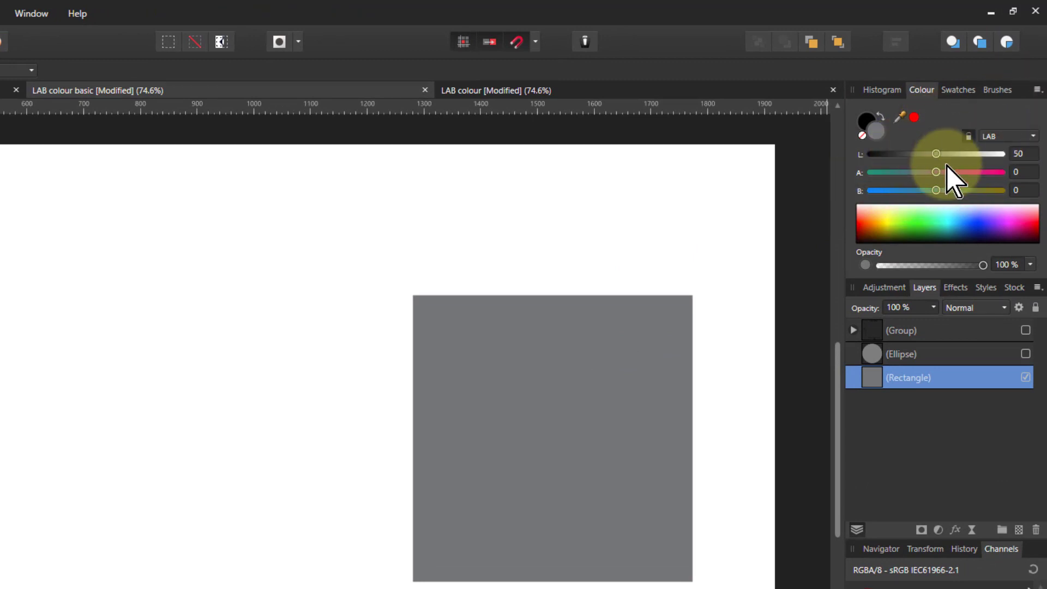
click(1019, 138)
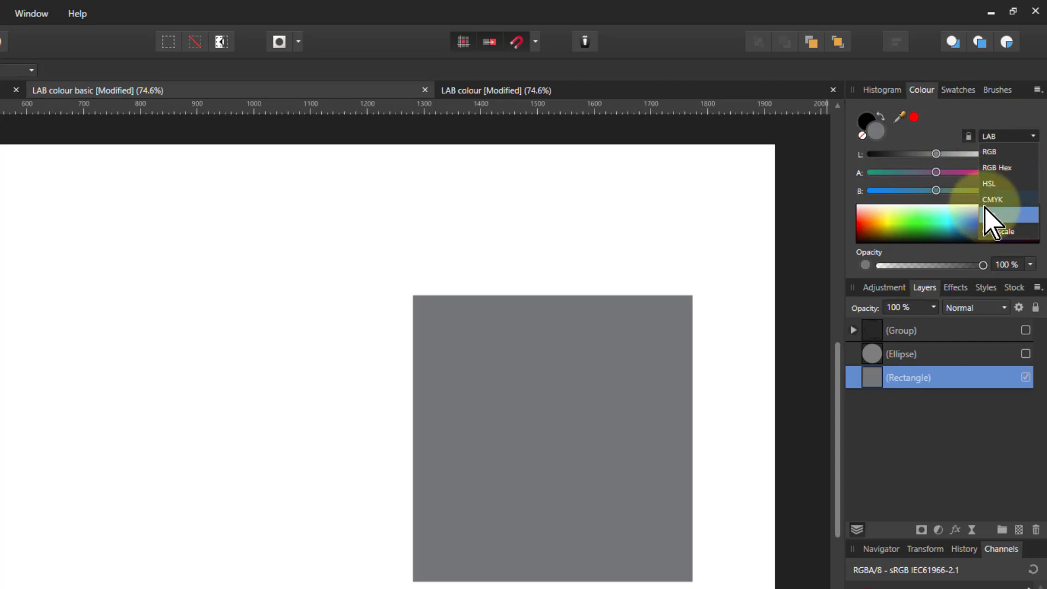
click(993, 220)
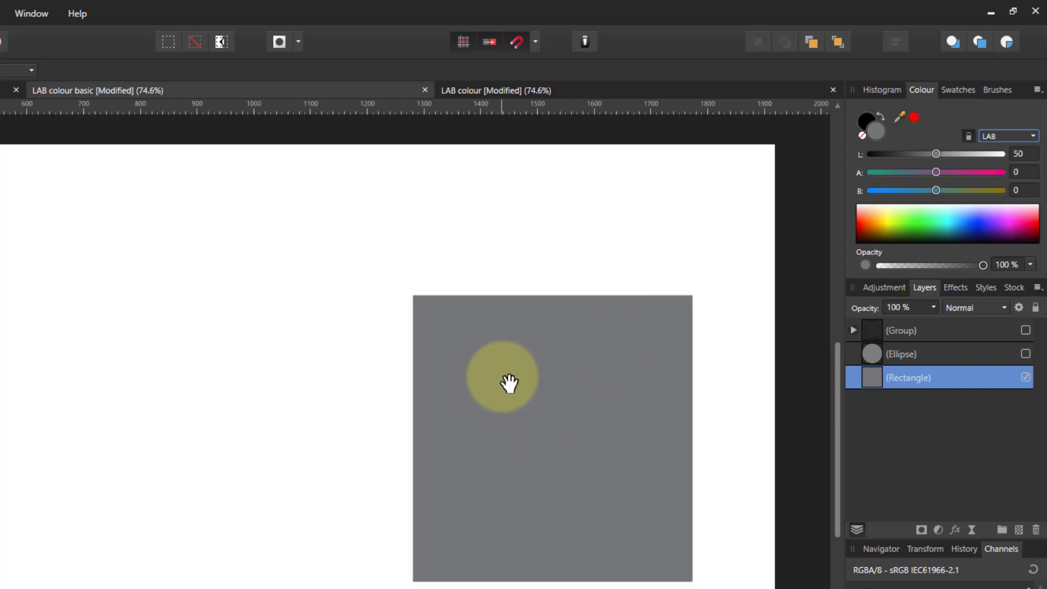
click(1021, 136)
click(1001, 153)
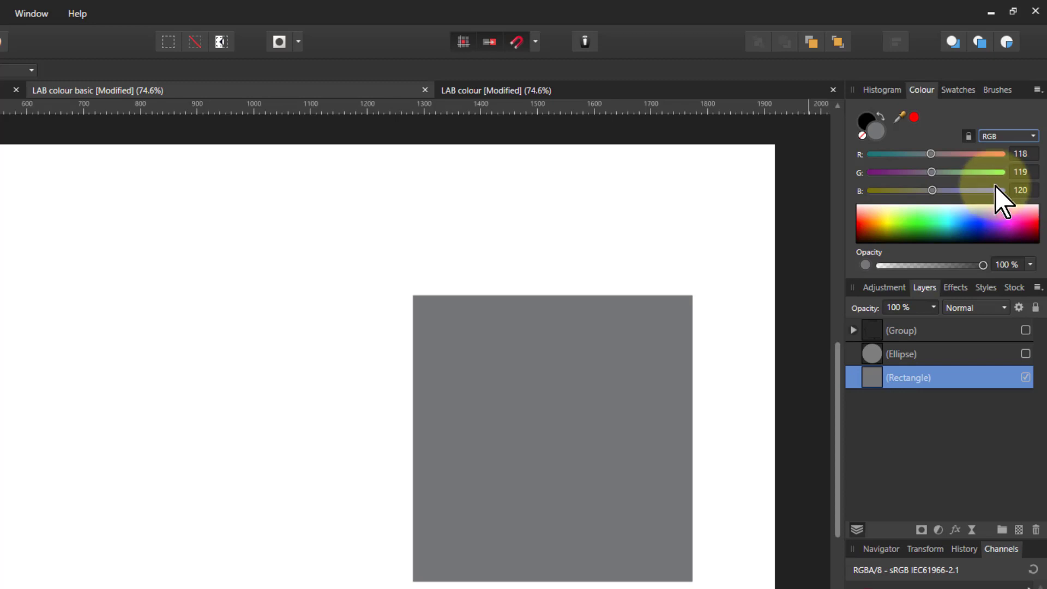
- Show the grey ellipse inside the rectangle and set the colour model back to LAB
click(1025, 353)
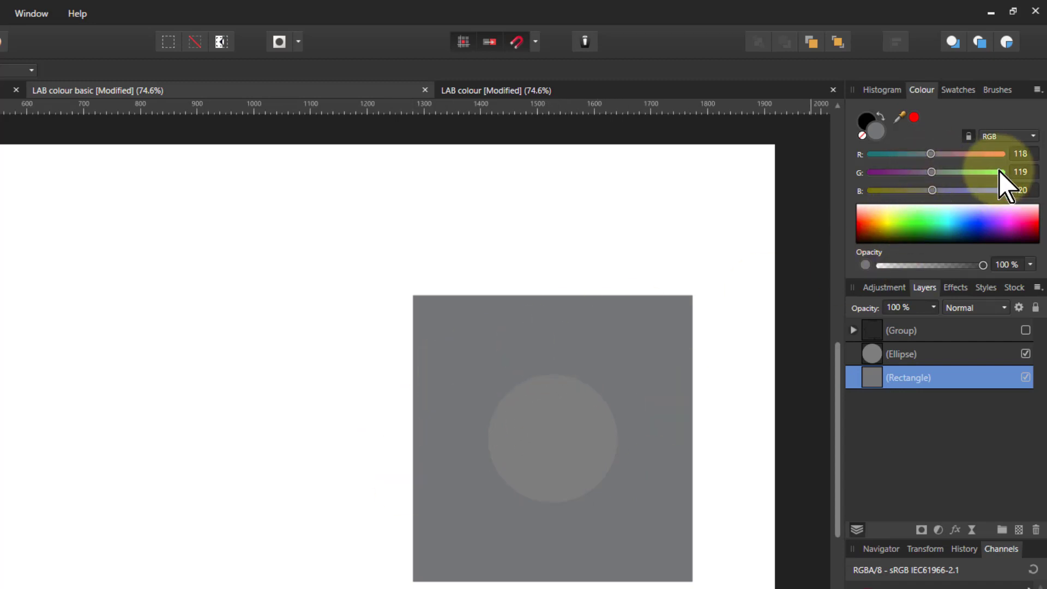
click(1004, 137)
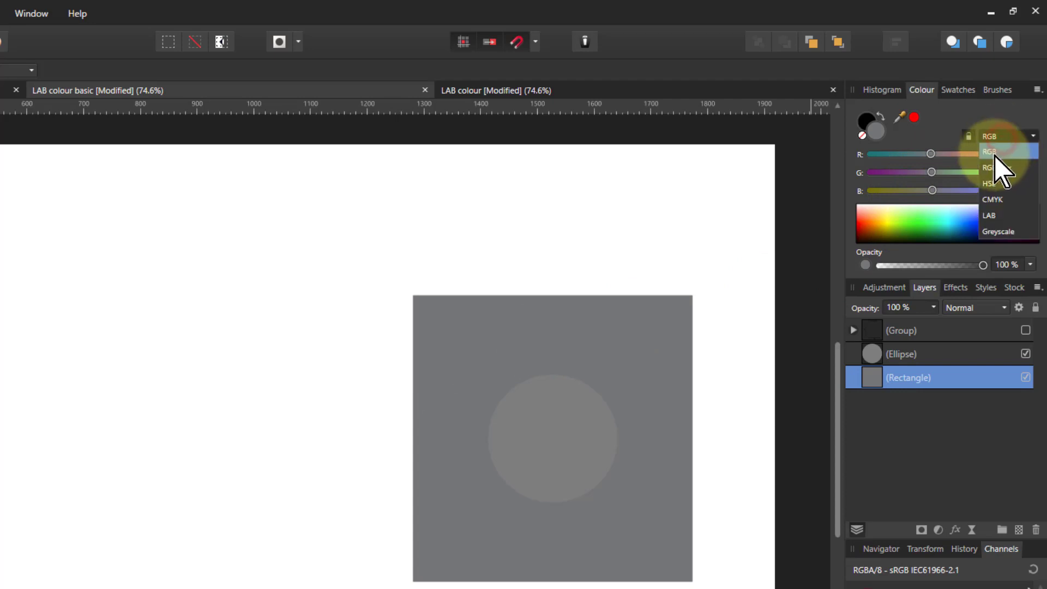
click(1000, 216)
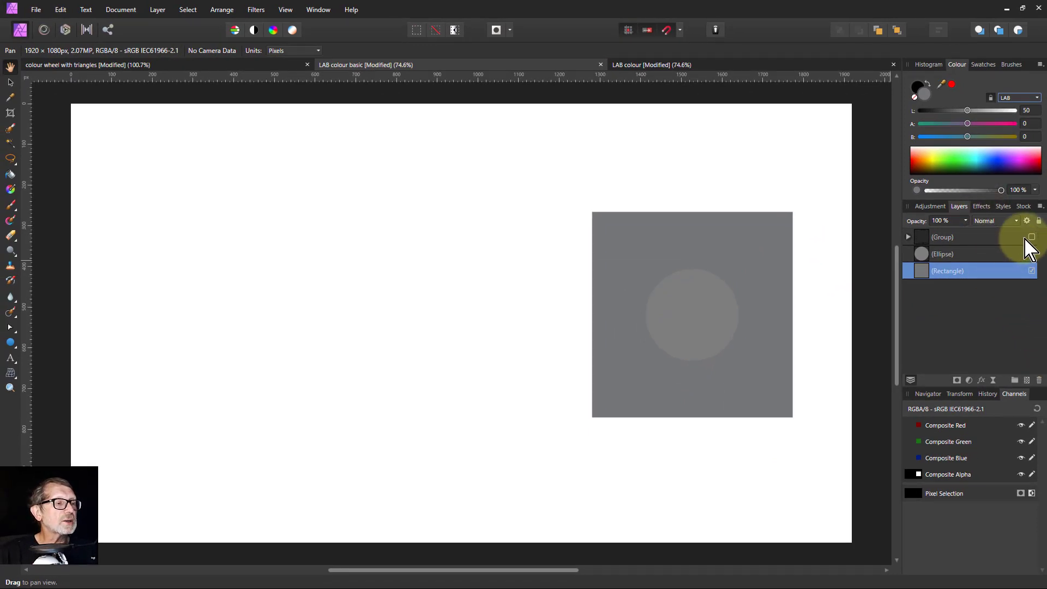
- Show the hidden group holding the L = 50% heading and the A and B axes, and expand it to reach its ellipses
click(1032, 236)
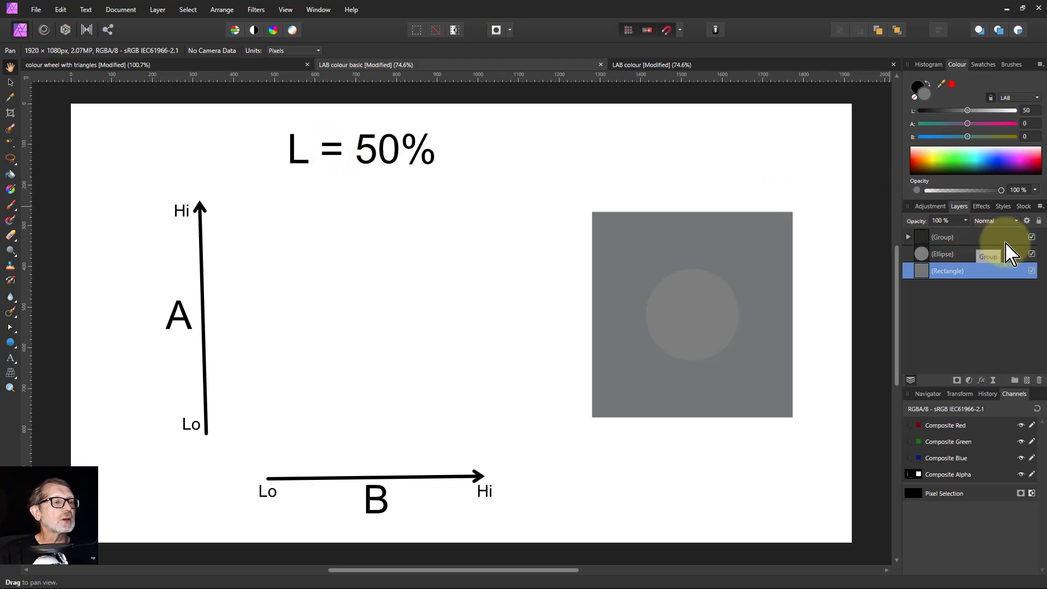
click(909, 237)
scroll(998, 301, down, 3)
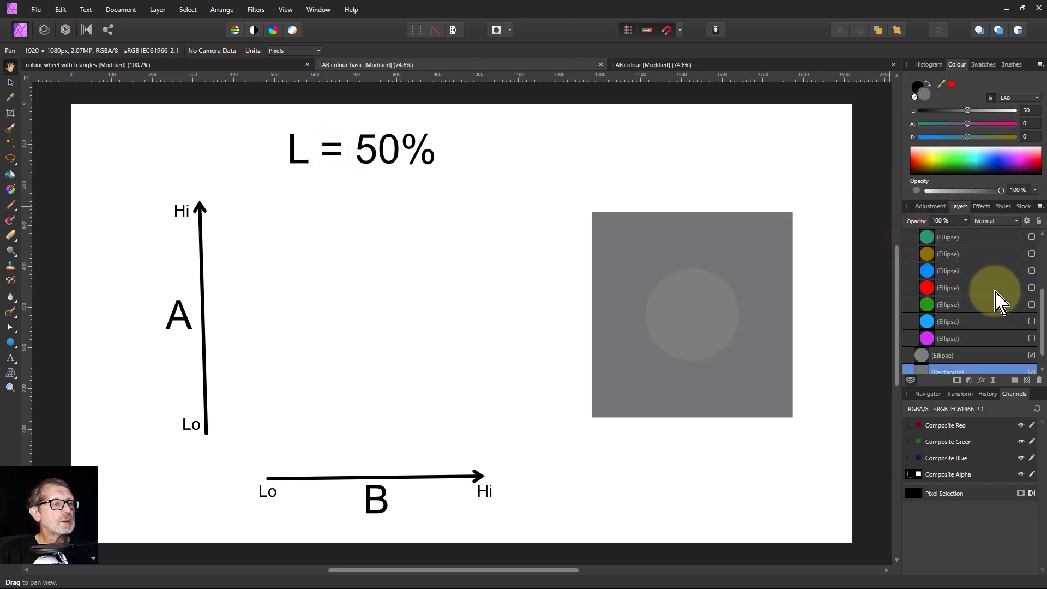
scroll(1007, 284, up, 3)
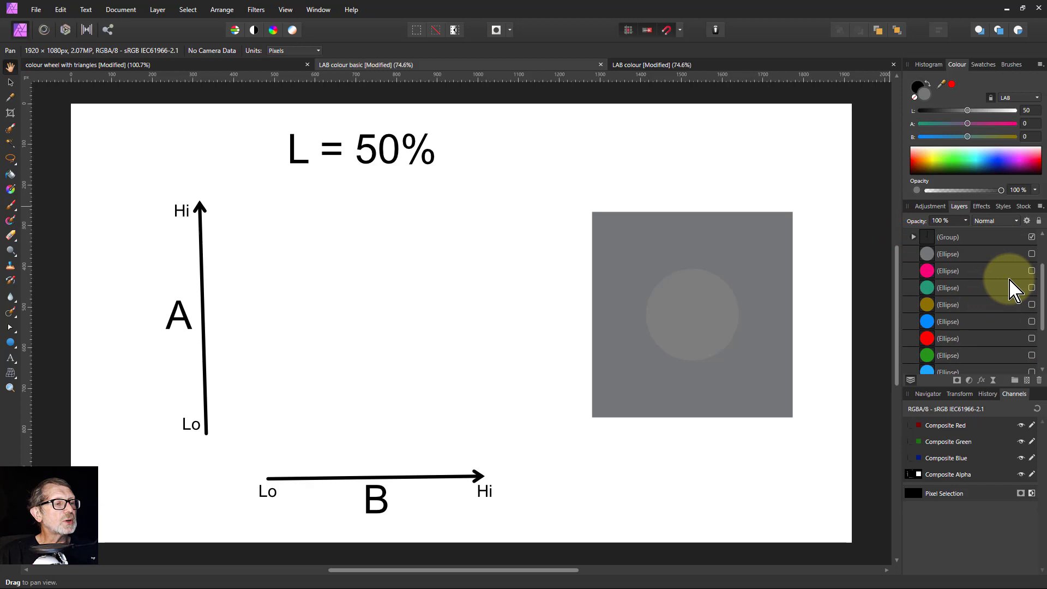
- Show the group's grey, pink, teal, brown and darker blue ellipses to form a cross along the A and B axes
click(1032, 254)
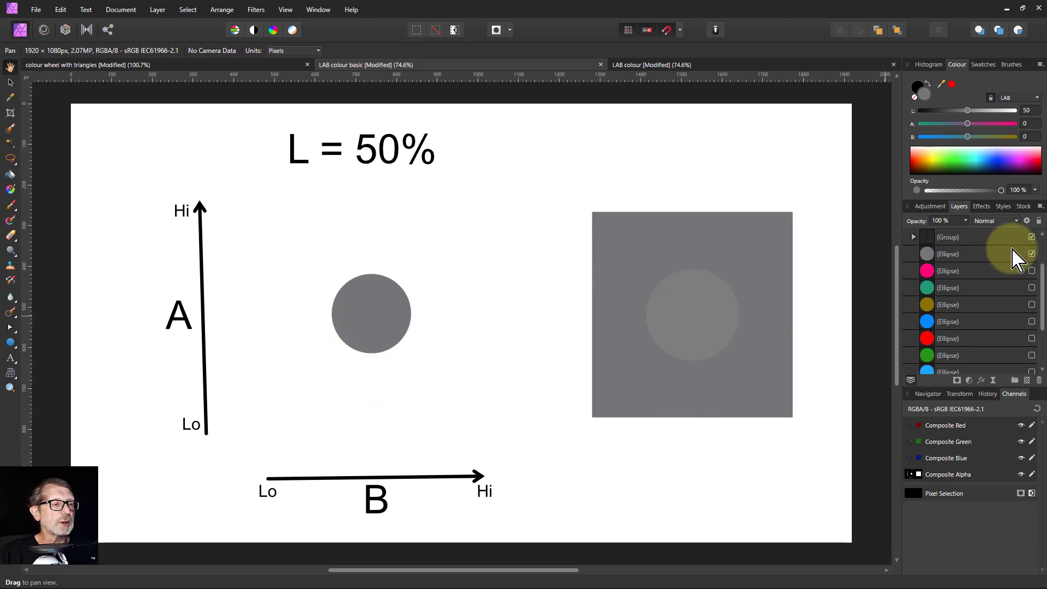
click(1032, 271)
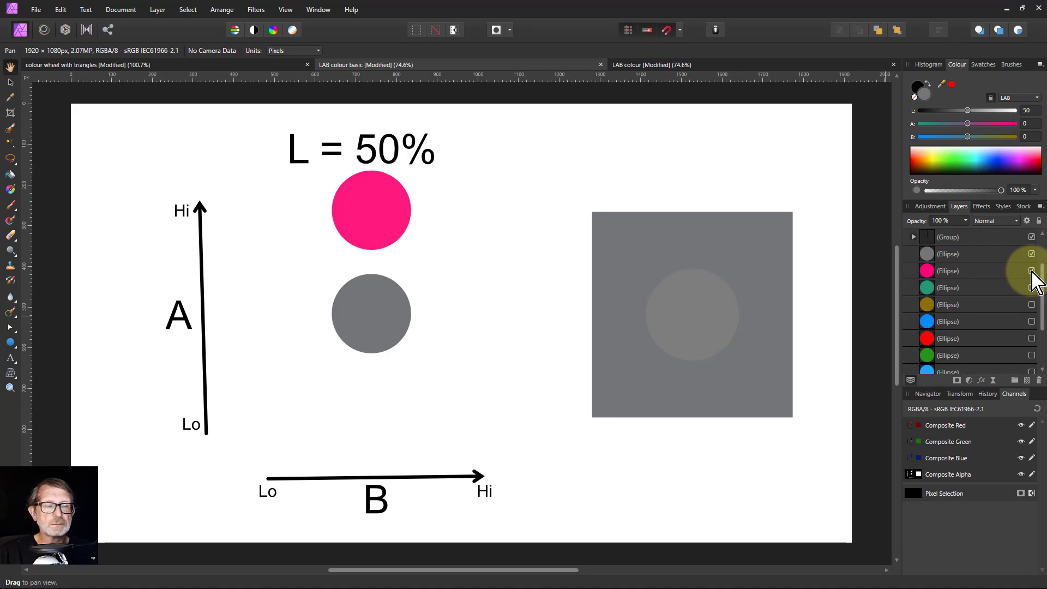
click(1032, 288)
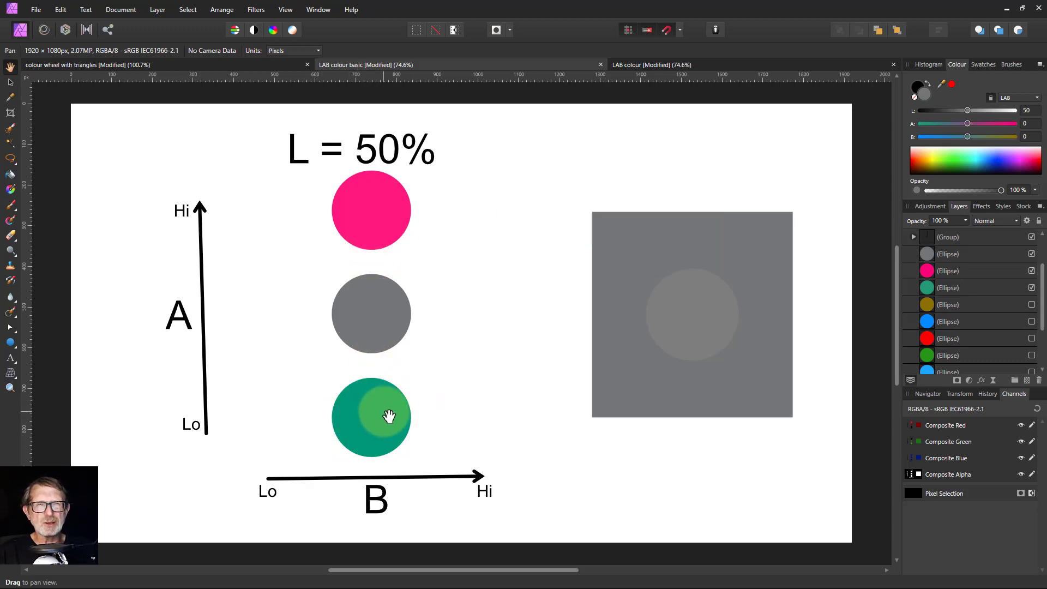
click(1031, 304)
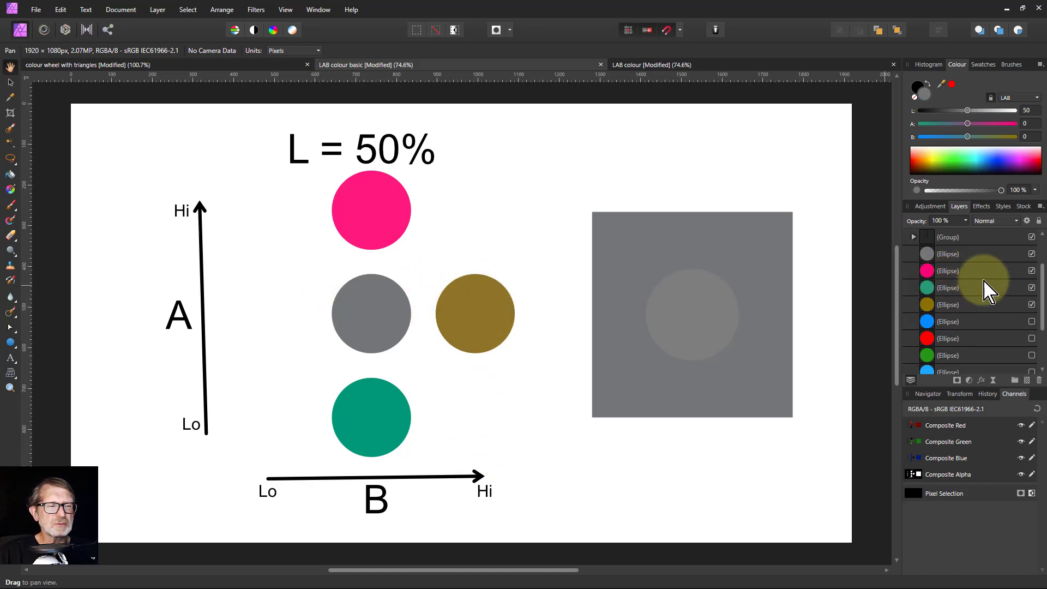
click(1031, 322)
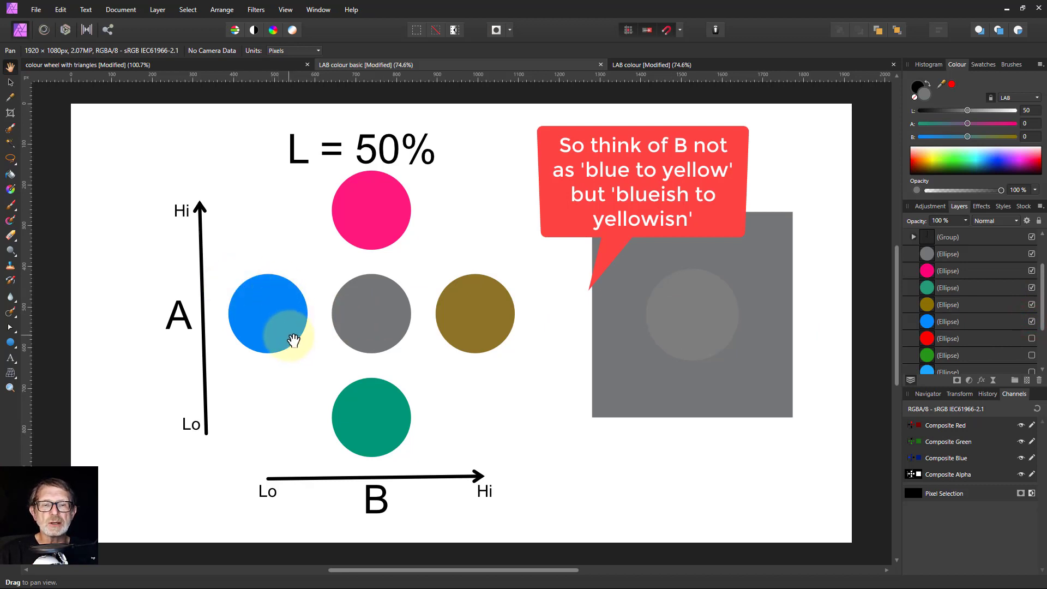
- Show the red, green, light blue and magenta ellipses to fill the four corners of the colour grid
scroll(981, 305, down, 1)
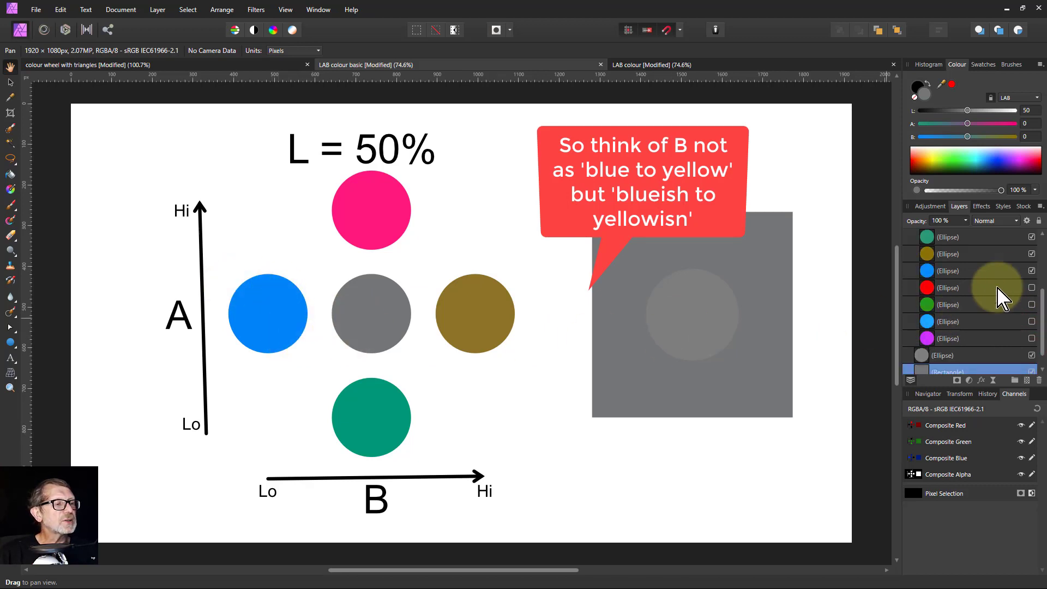
click(1032, 288)
click(1033, 288)
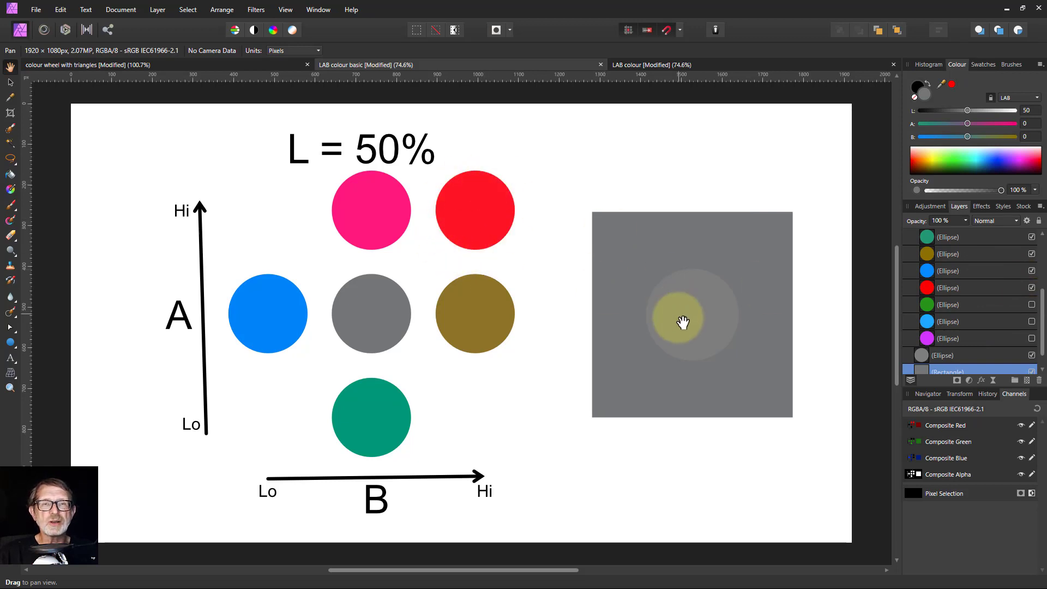
click(1032, 305)
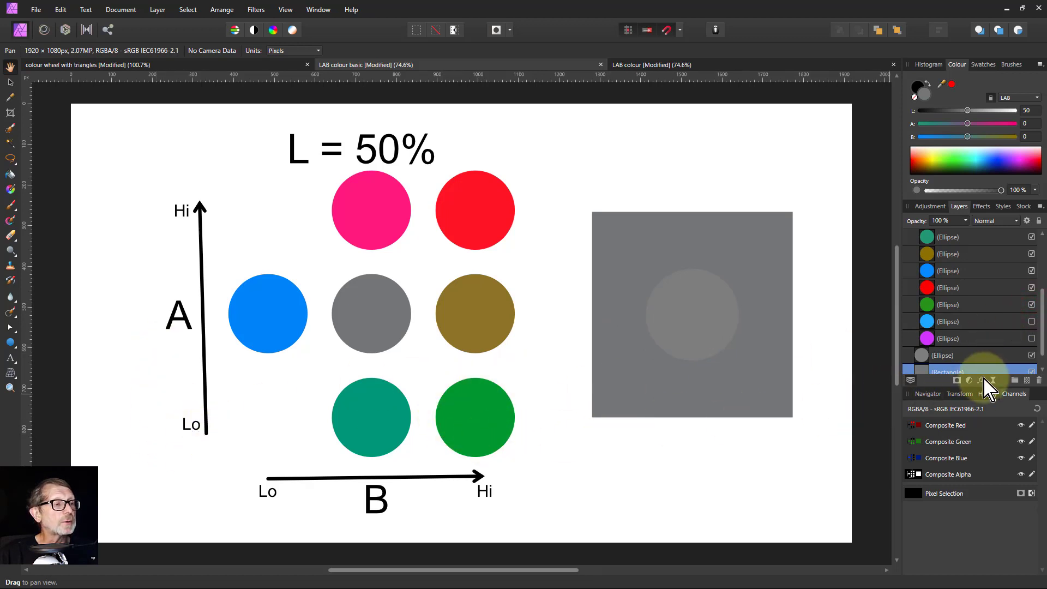
click(1032, 322)
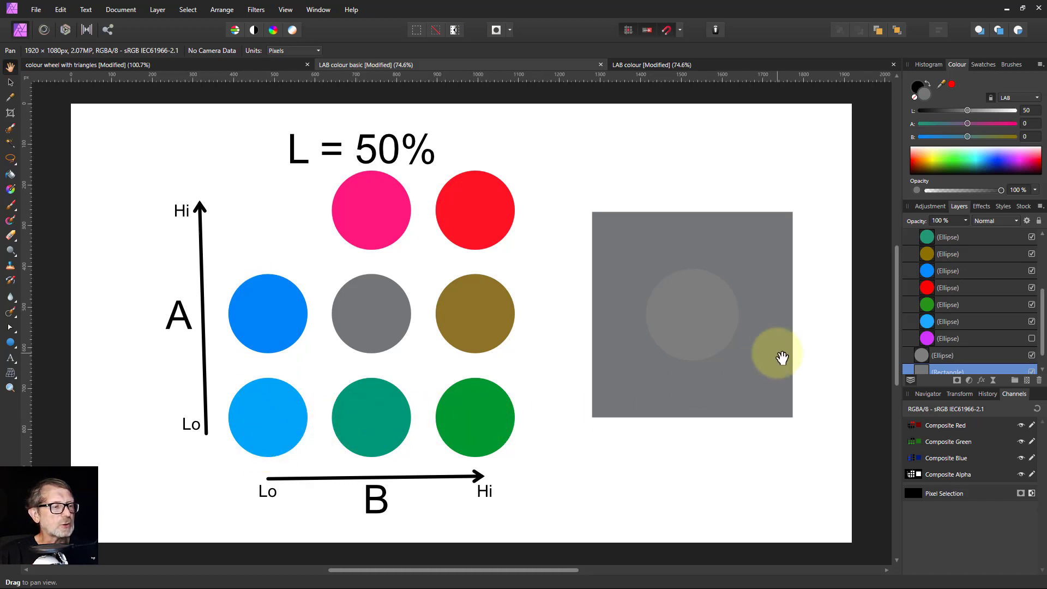
click(1032, 339)
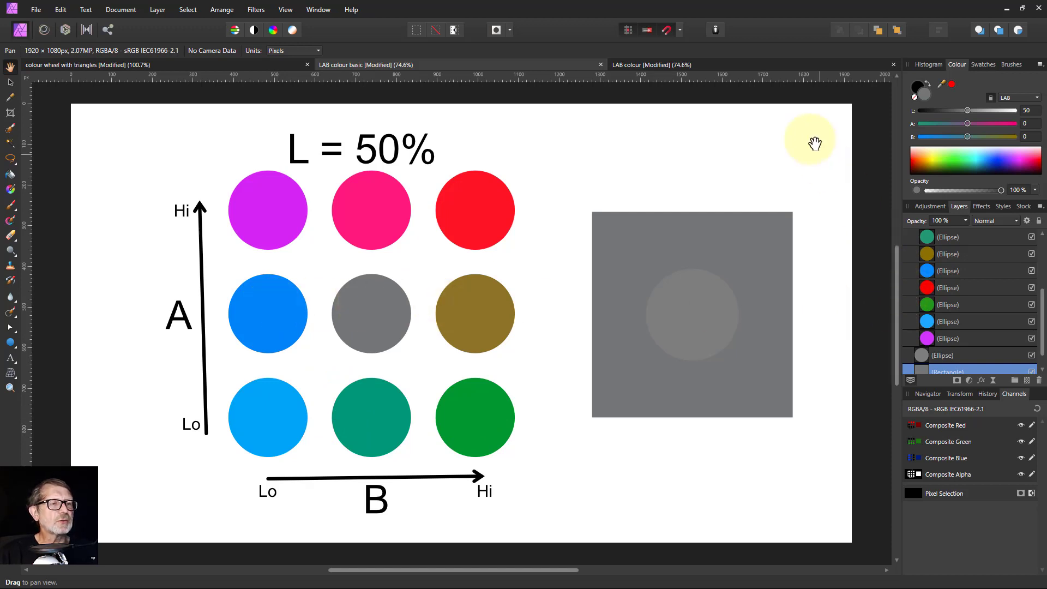
- Switch to the LAB colour document and show the four hidden colour grid groups, including L = 0%, 100% and 25%
click(672, 65)
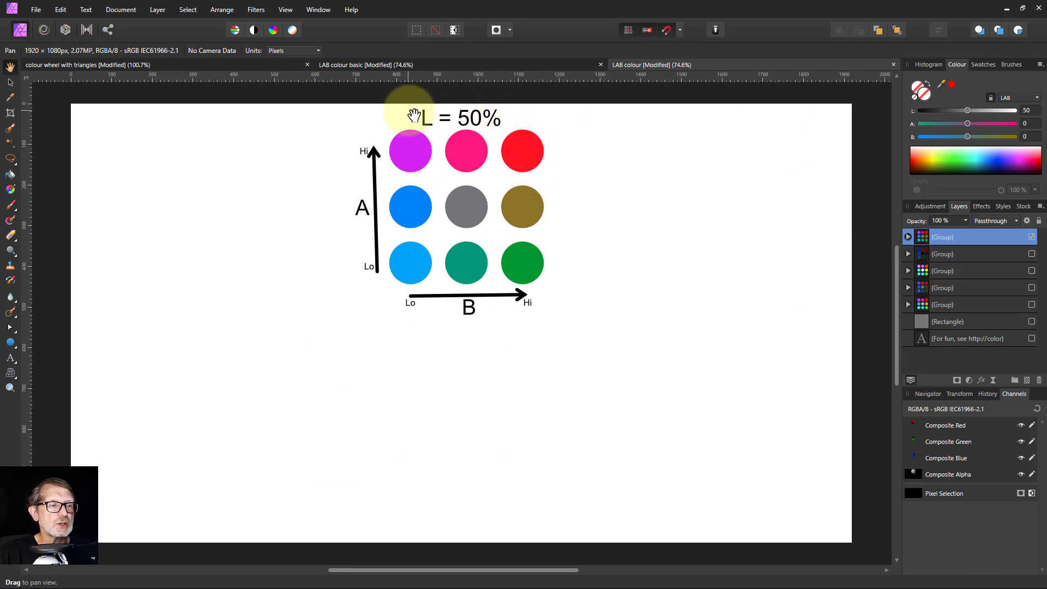
click(1032, 254)
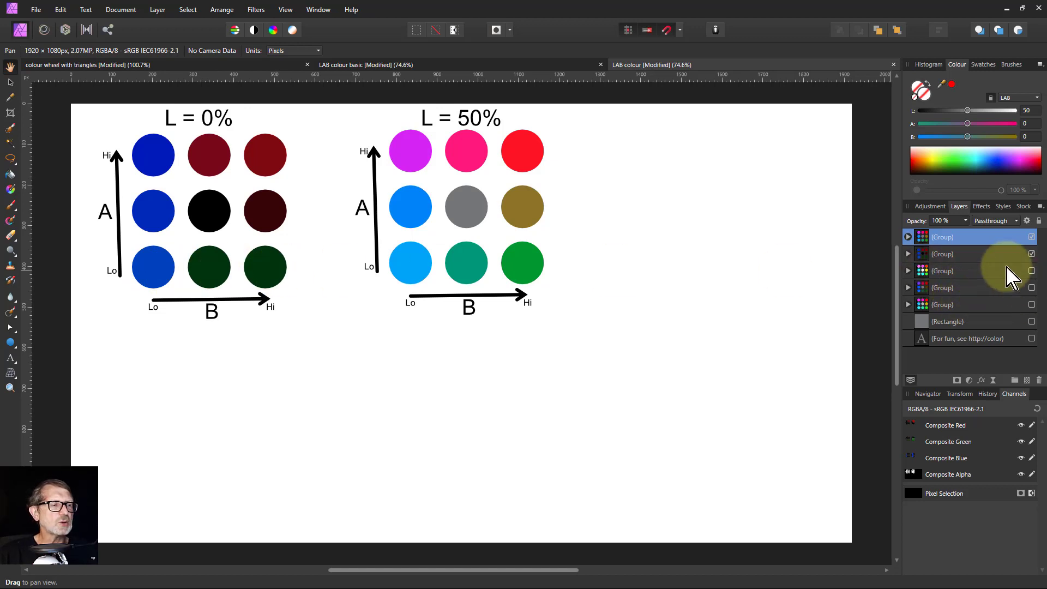
click(1032, 271)
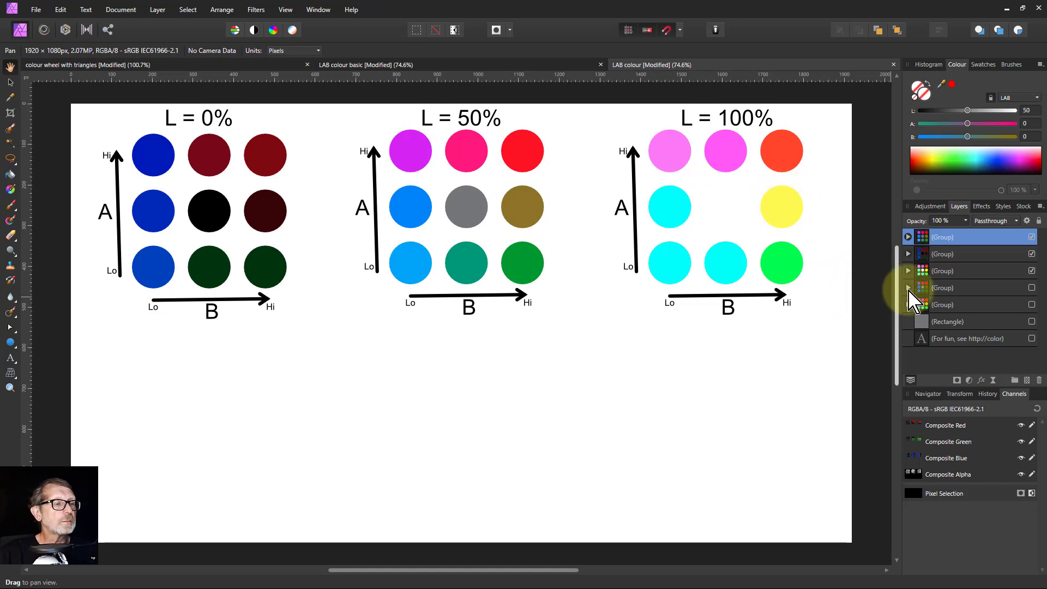
click(1032, 287)
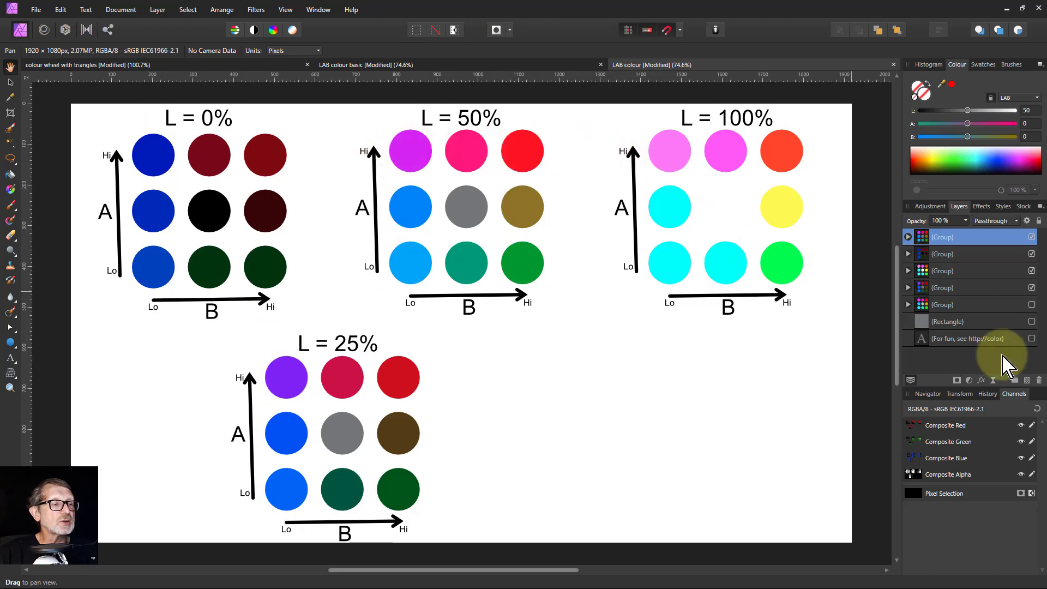
click(1032, 305)
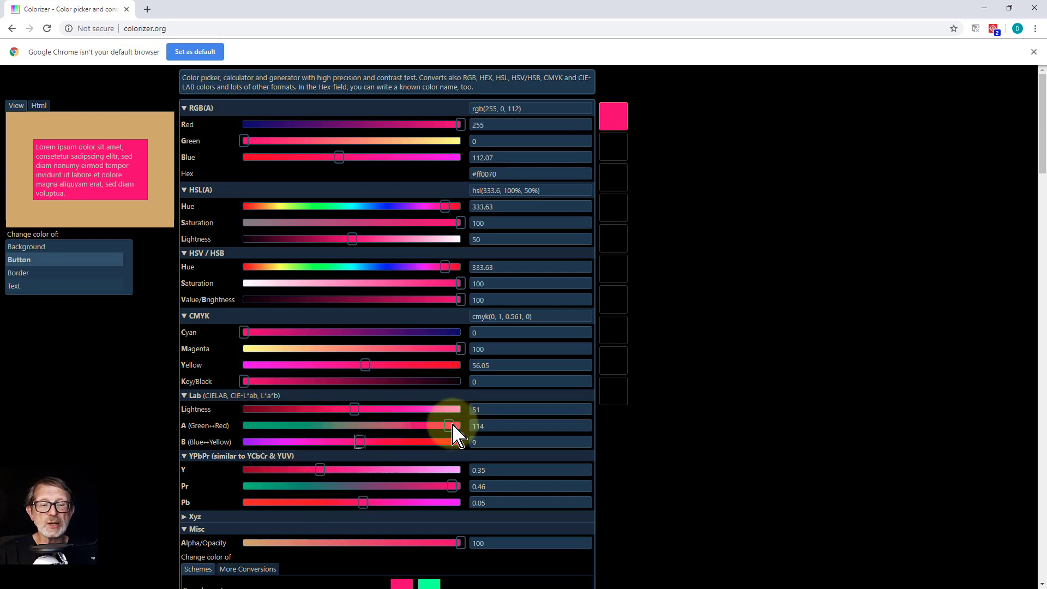
- On the Colorizer page in Chrome, set the button colour's Lab A value to 43 and B value to -4
drag(457, 426, 389, 427)
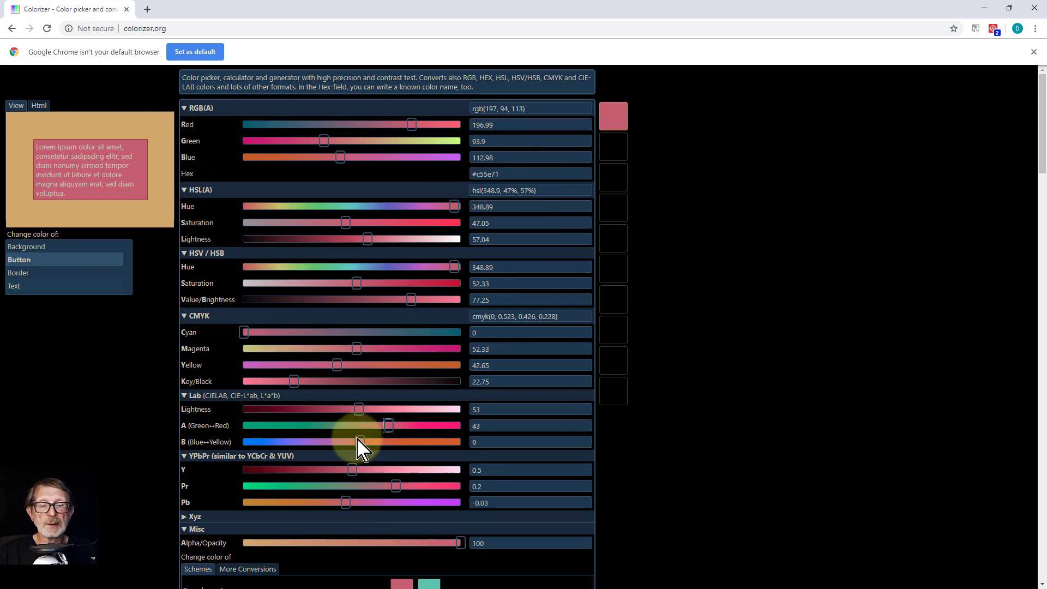
drag(381, 442, 348, 459)
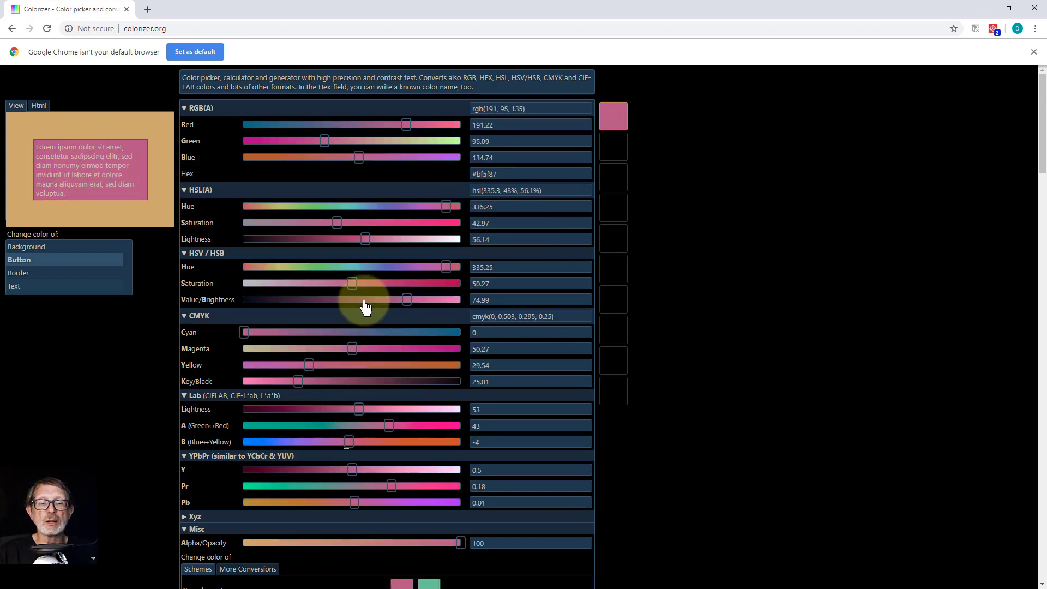